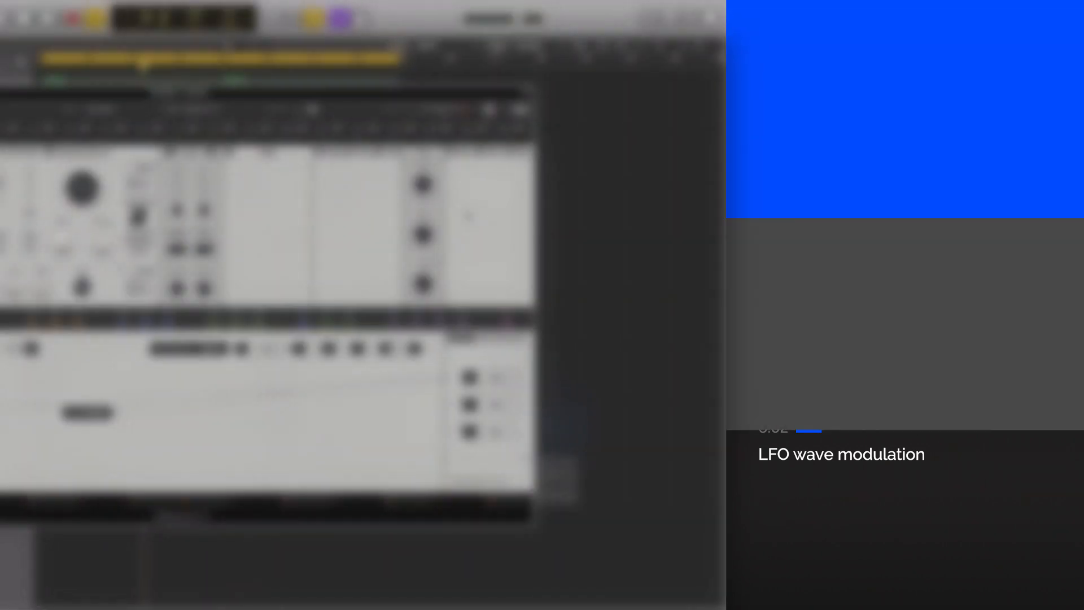
- Load the Goonitics wavetable from the Monster category into oscillator 1 and set its pitch to -12
key(space)
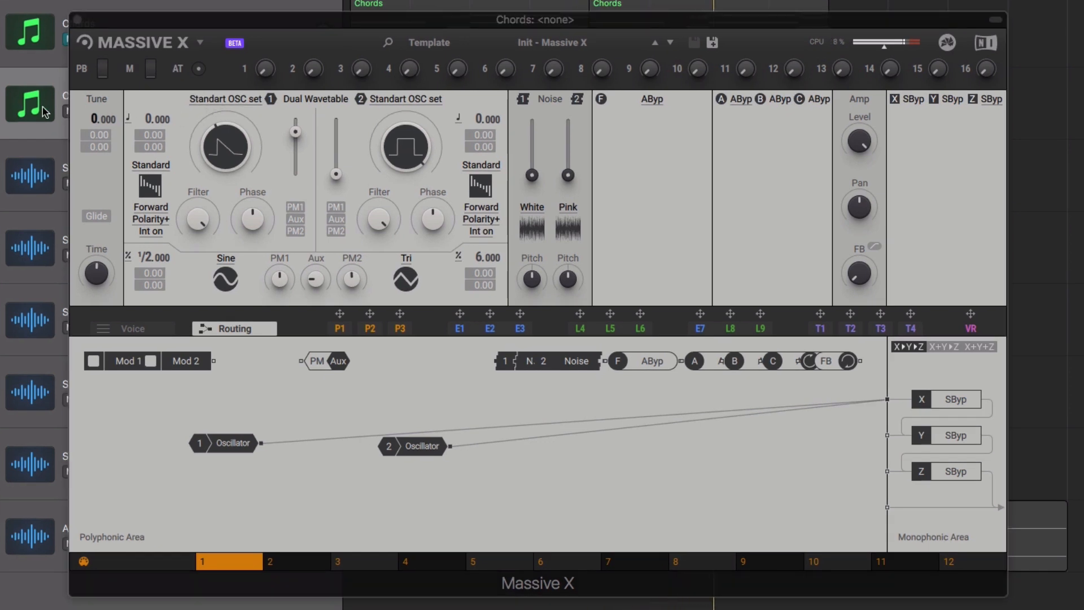
click(206, 101)
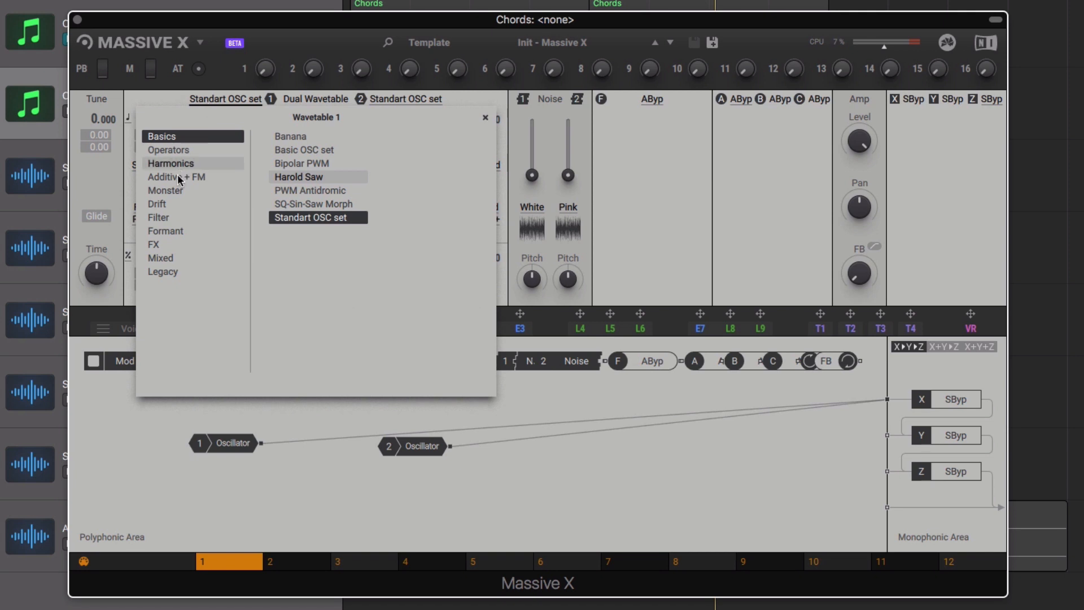
click(170, 190)
click(291, 245)
click(630, 214)
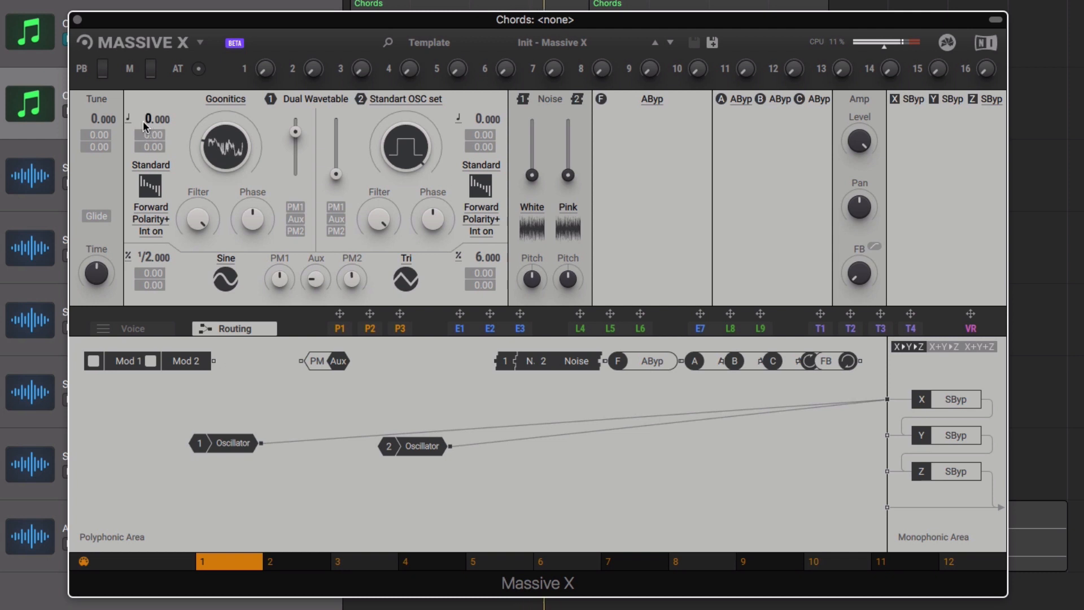
drag(148, 119, 148, 141)
- Shift the level from oscillator 1 fully to oscillator 2 and load the Atari Square wavetable from the Mixed category into oscillator 2
drag(296, 135, 336, 120)
click(401, 100)
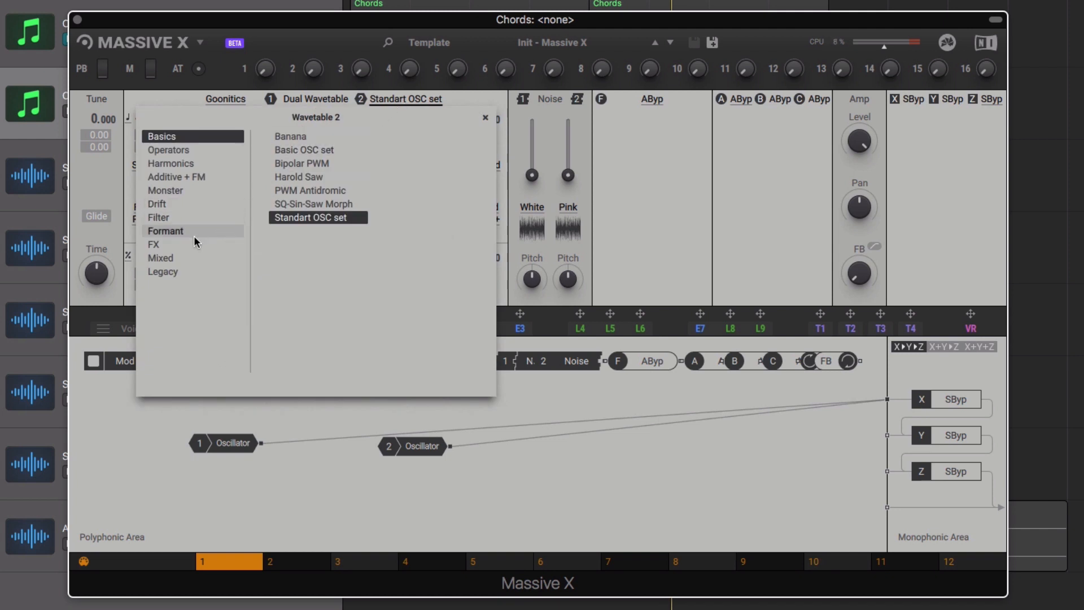
click(164, 258)
click(296, 138)
click(583, 212)
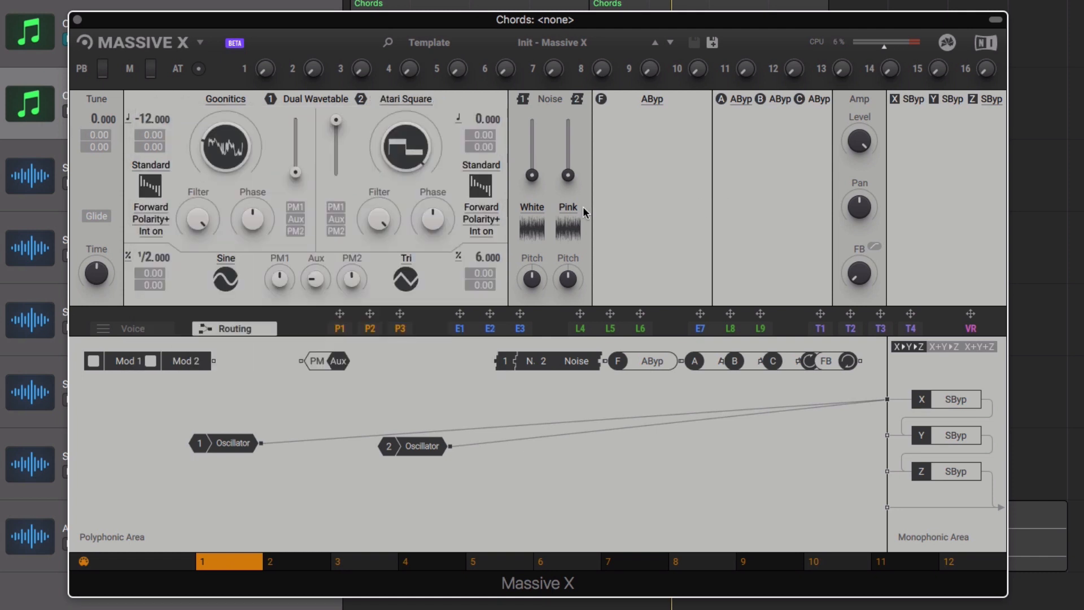
- Play the chords, lower oscillator 2's wavetable position and set its pitch to -12
click(28, 105)
drag(397, 137, 396, 210)
drag(480, 119, 480, 140)
- Raise oscillator 1's level to full and detune the oscillators to -12.017 and -11.979
drag(297, 176, 295, 123)
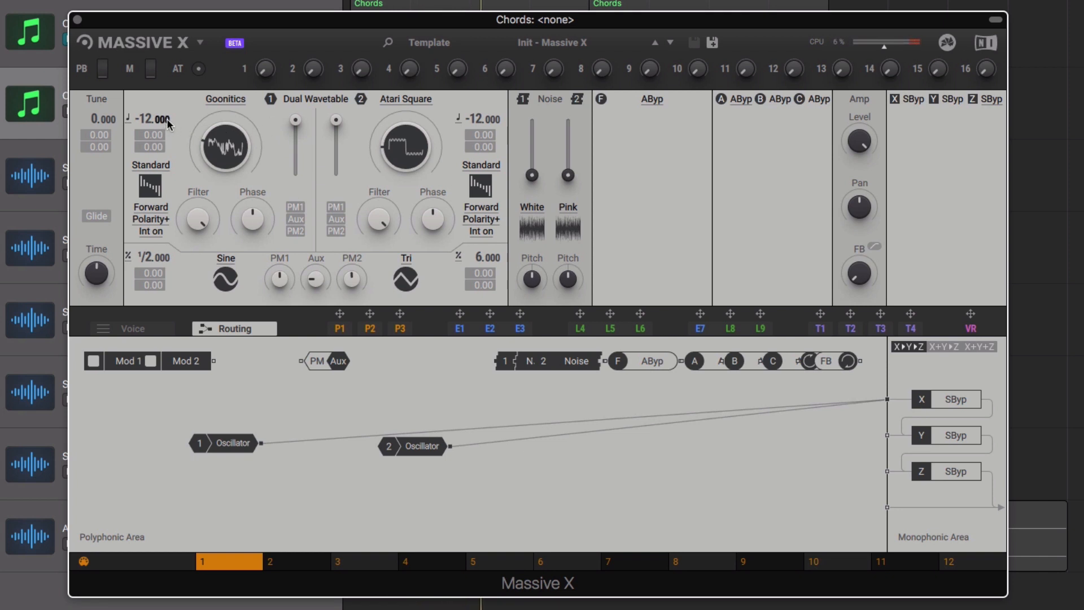
drag(168, 117, 168, 120)
drag(500, 117, 500, 111)
- Try the Mirror and Wrap modes on oscillator 2, adjusting Bend for Mirror and Ratio for Wrap
click(480, 162)
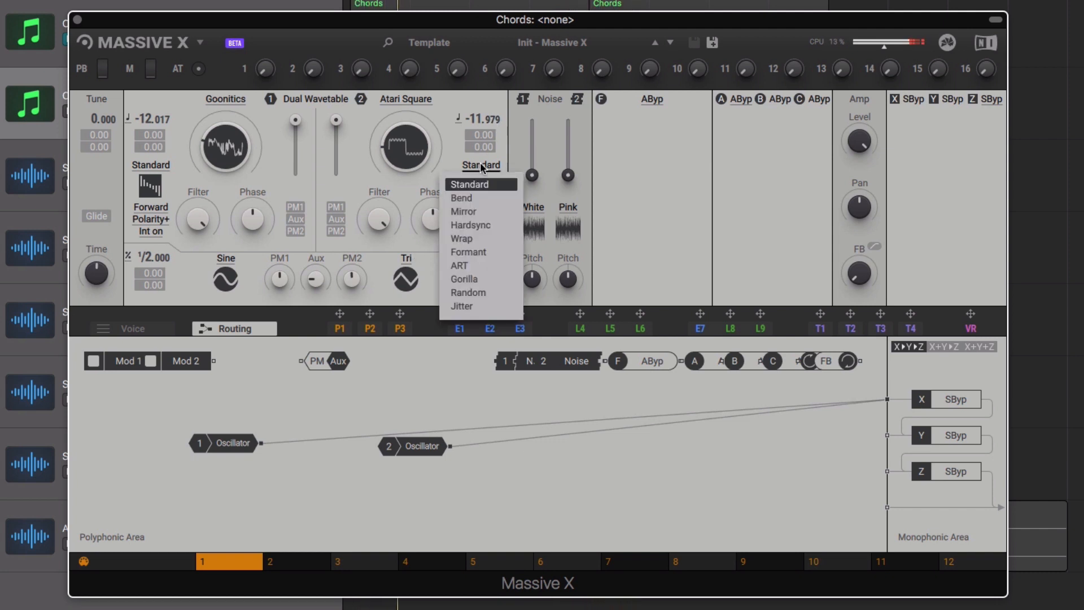
click(471, 210)
drag(368, 226, 367, 237)
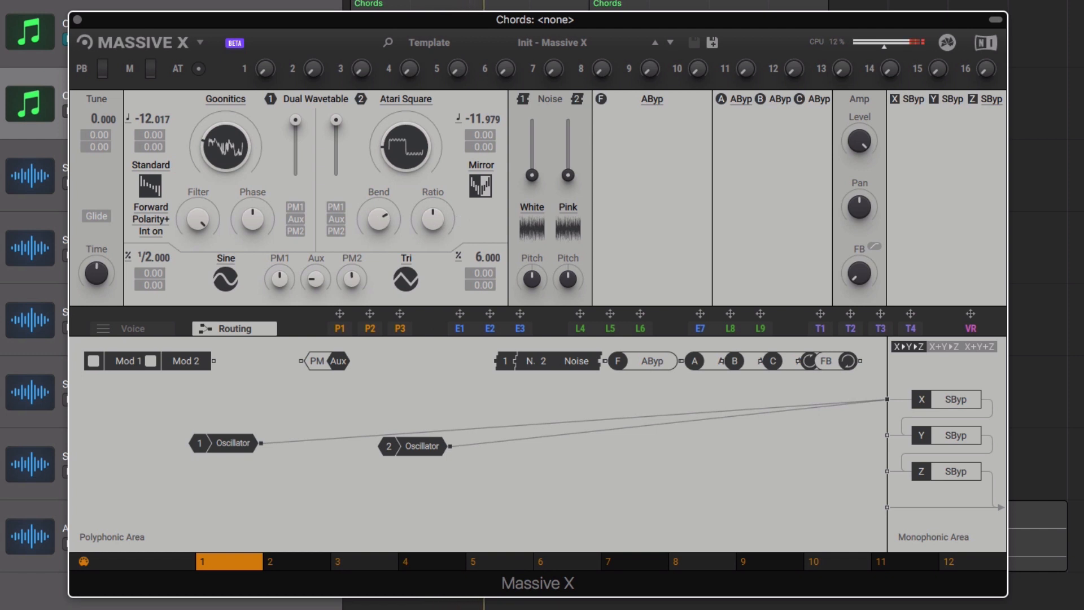
click(480, 165)
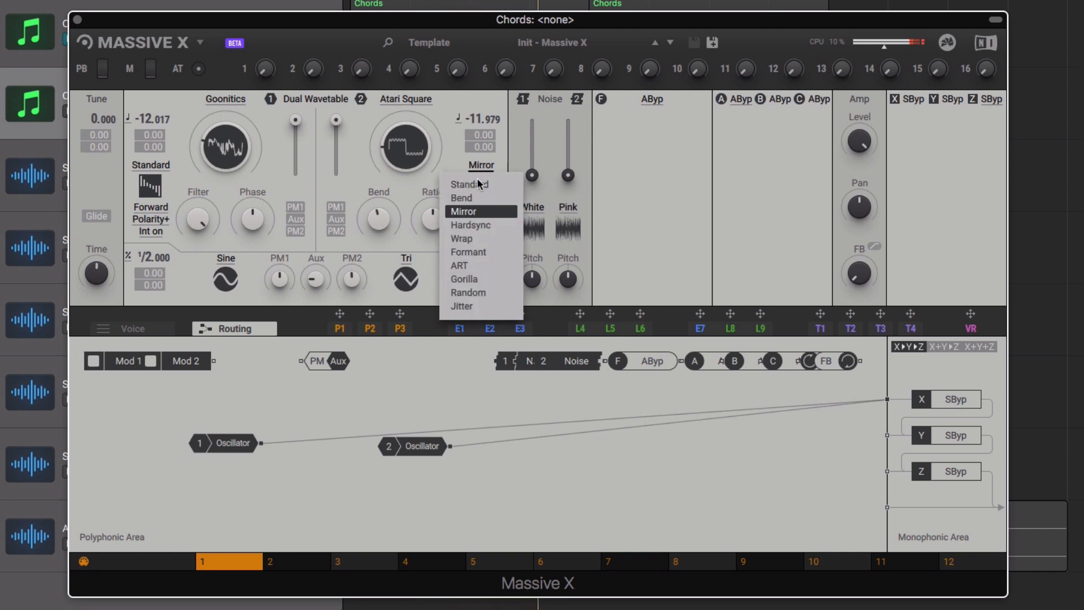
click(470, 239)
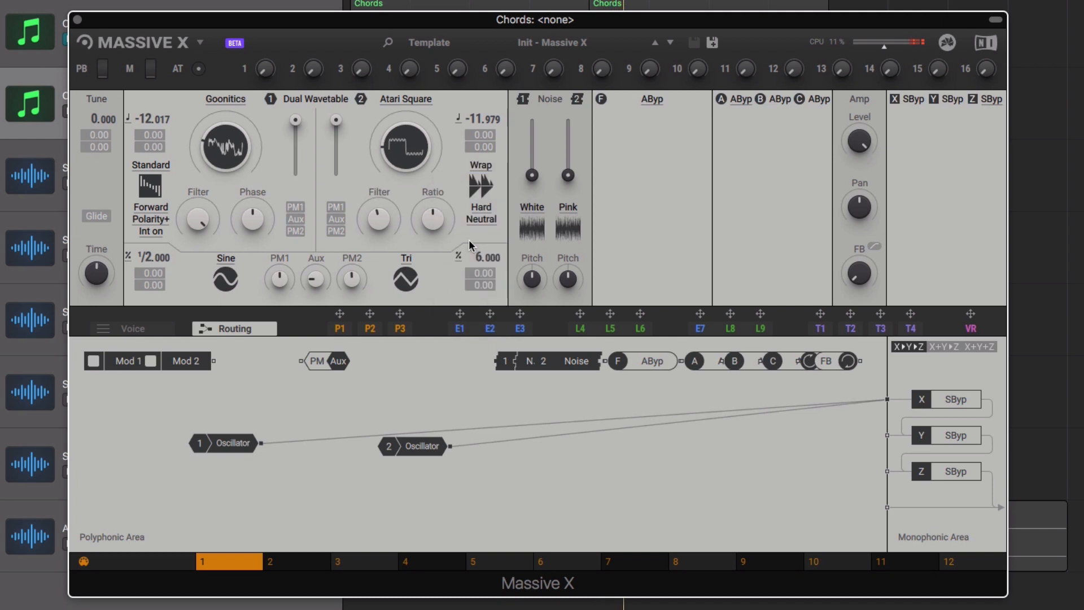
drag(433, 218, 433, 230)
- Set oscillator 2 to Gorilla mode with the Kong variant and lower its Over amount
click(480, 167)
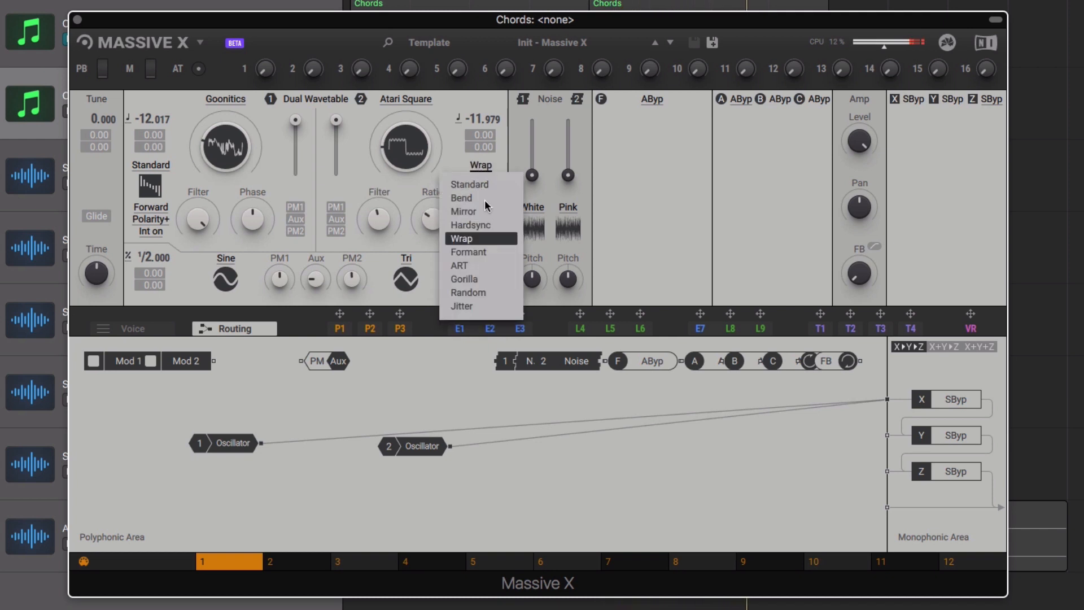
click(480, 278)
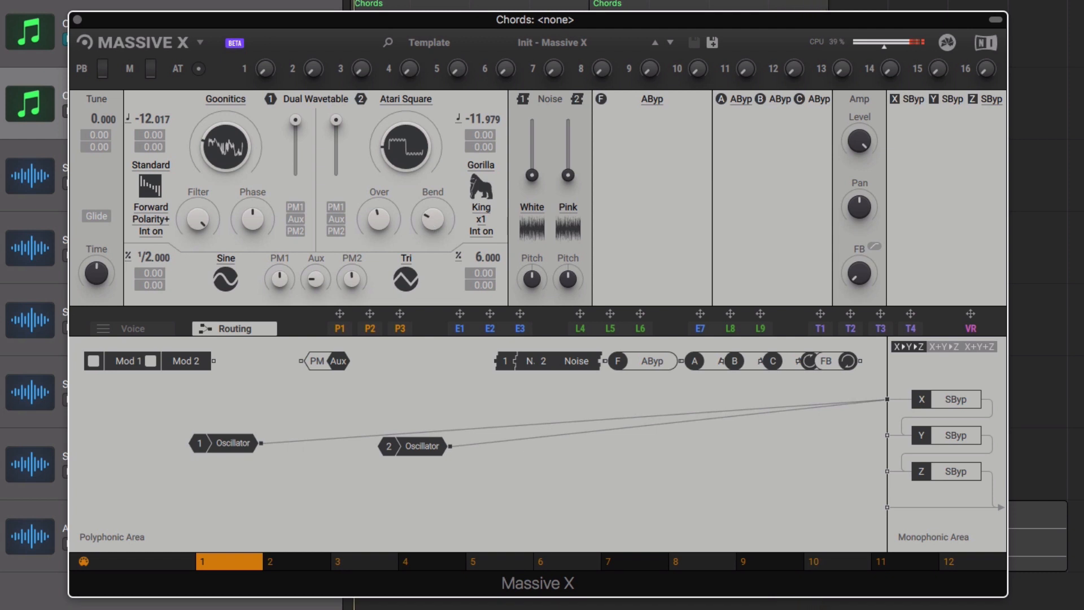
drag(379, 215, 379, 222)
click(480, 218)
click(462, 252)
- Route noise 1 to the X effect input and raise its level to full
click(31, 113)
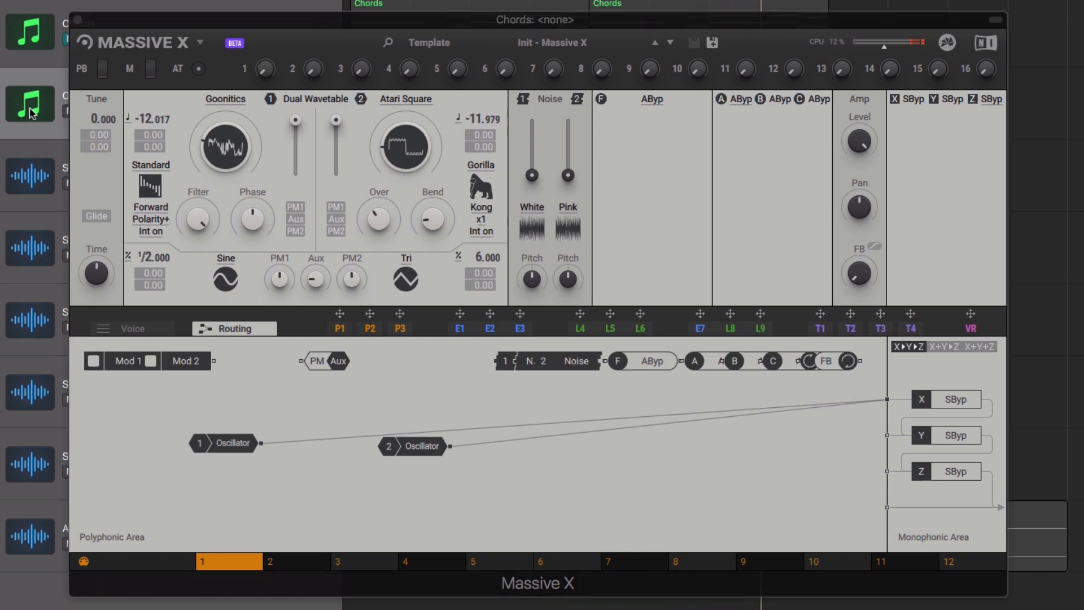
drag(504, 361, 888, 401)
drag(532, 175, 532, 121)
- Audition the Valve, Flushing and Desert Ride noise tables for noise 1 and choose Hi Band
click(533, 208)
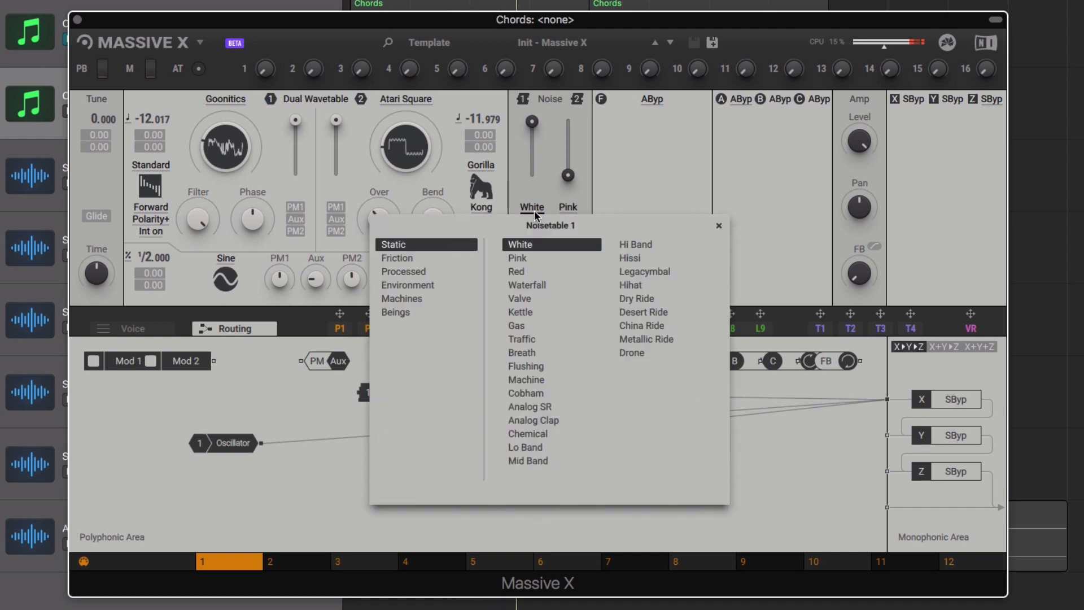
click(523, 301)
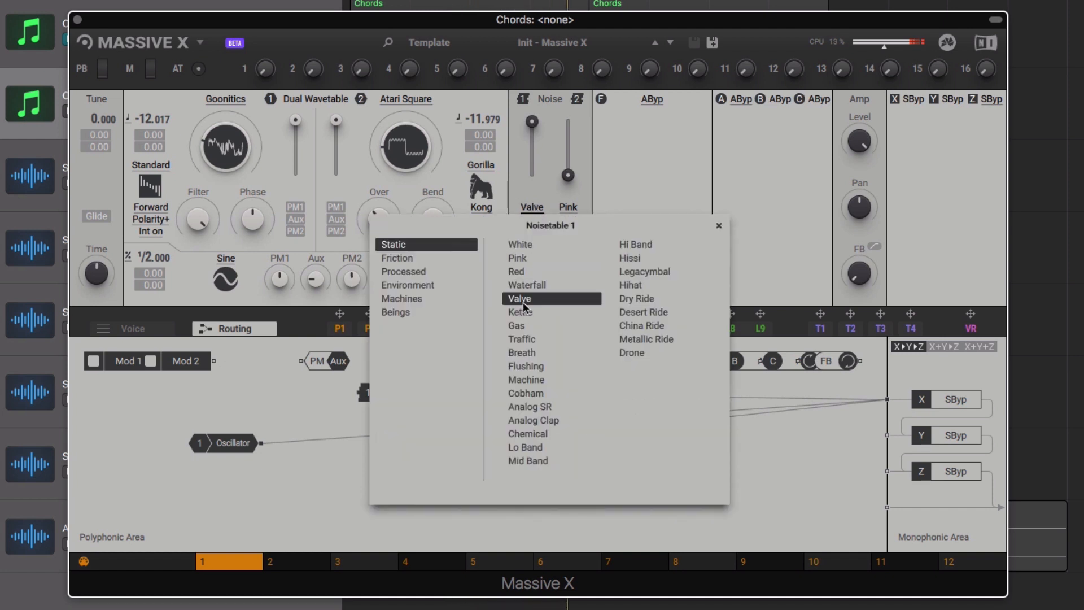
click(527, 368)
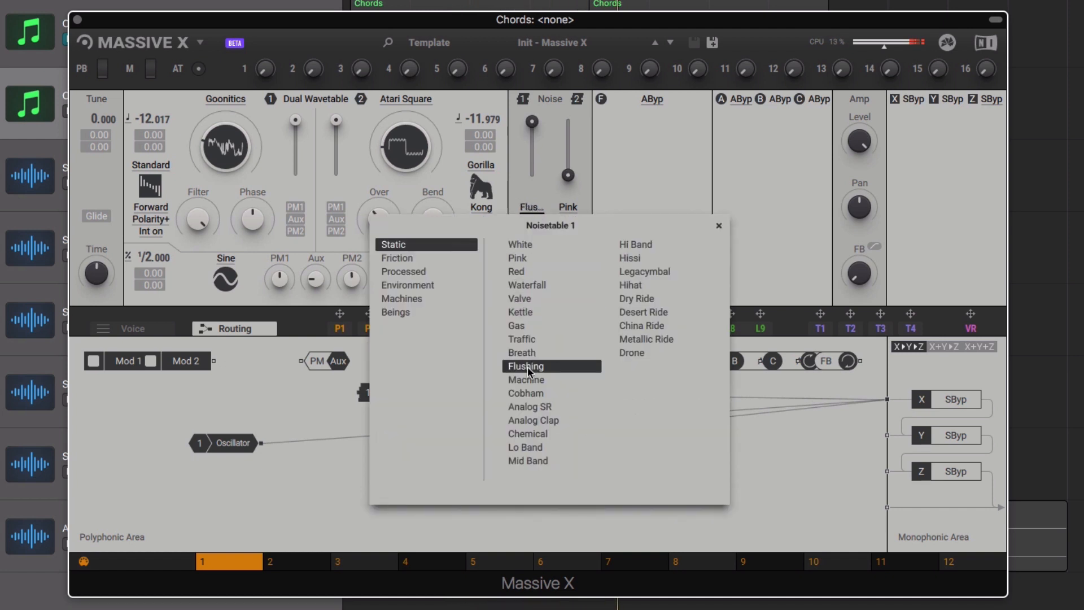
click(633, 311)
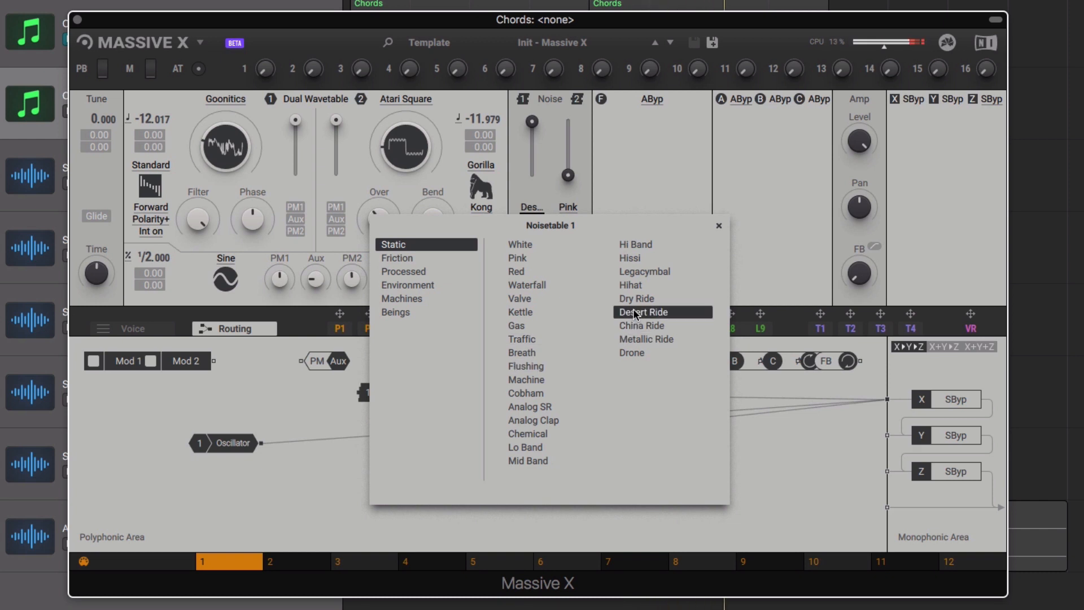
click(638, 244)
- Load the ASM filter, route oscillators 1 and 2 into it, and connect its output to the X effect input
click(631, 170)
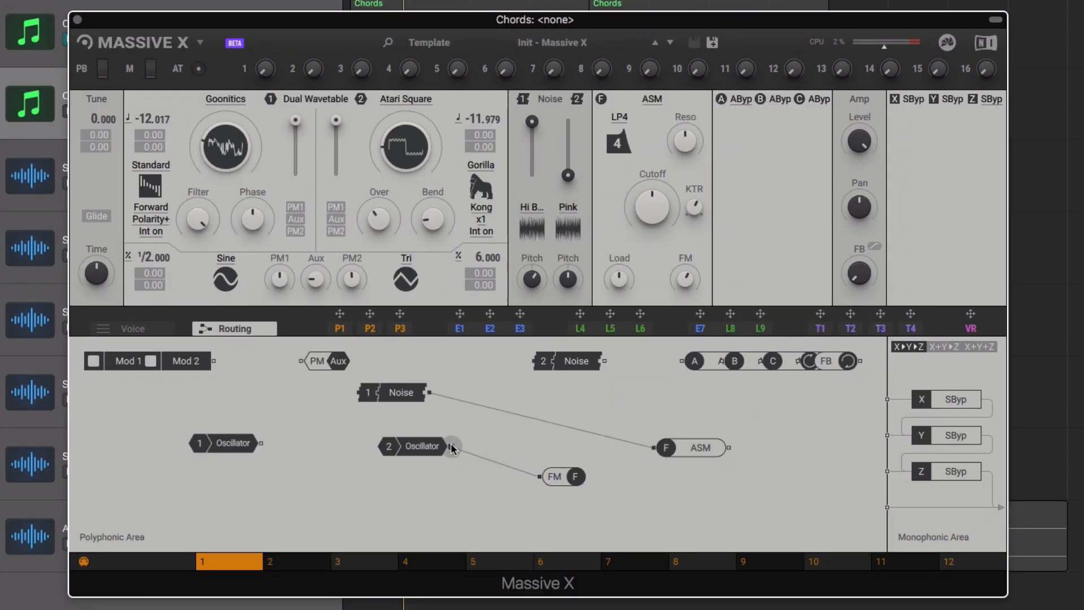
drag(451, 447, 653, 450)
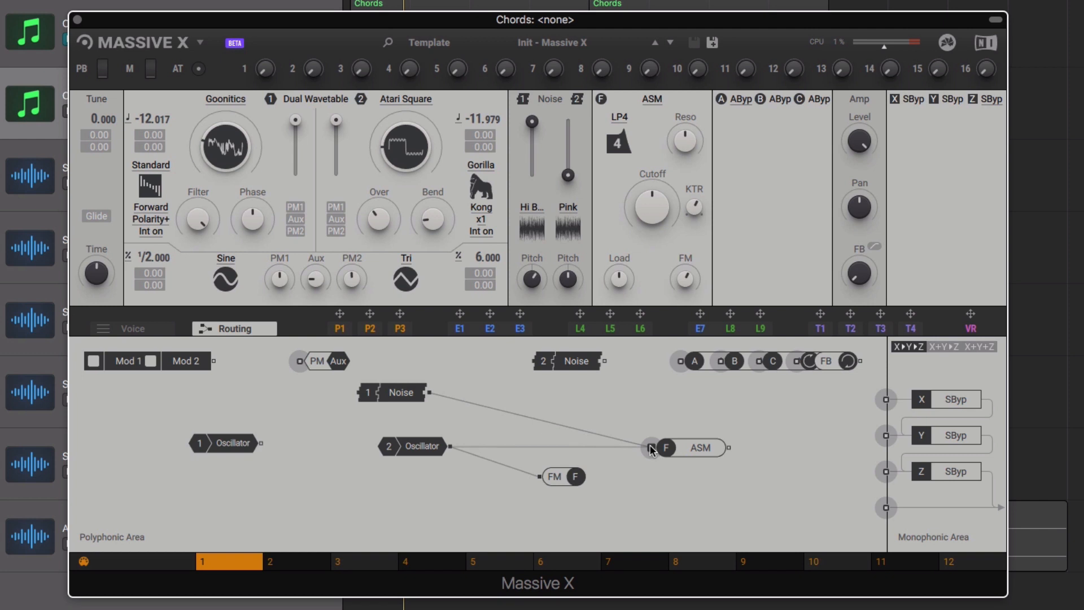
drag(261, 443, 649, 448)
drag(728, 441, 888, 399)
- Raise the ASM filter's cutoff with L4 modulating it, and lower the master output level slightly
key(space)
mouse_move(660, 199)
mouse_down()
mouse_move(660, 235)
mouse_move(660, 190)
mouse_up()
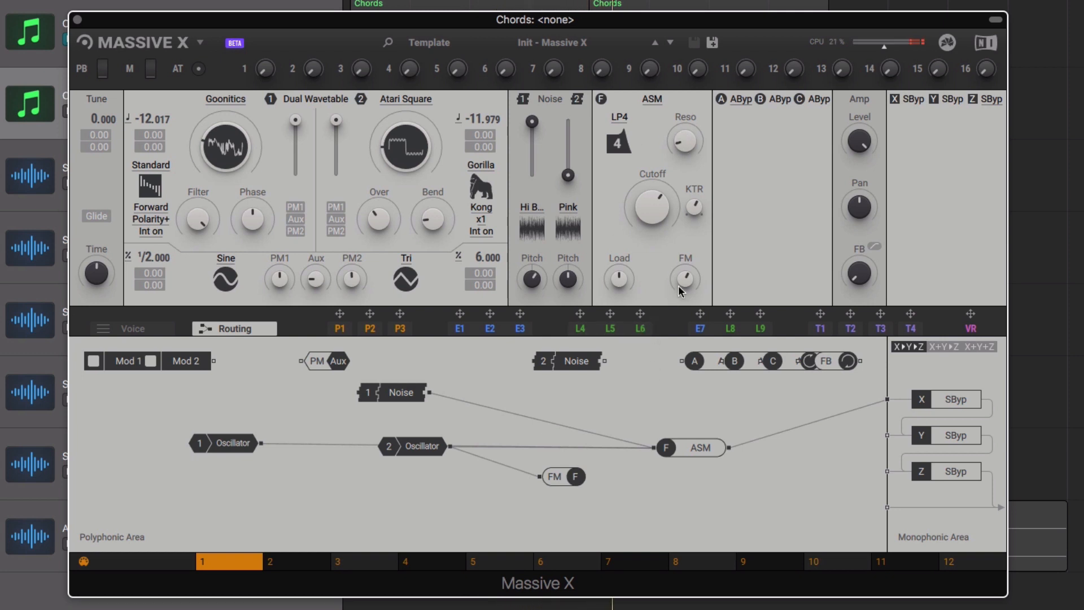
drag(580, 315, 640, 230)
key(space)
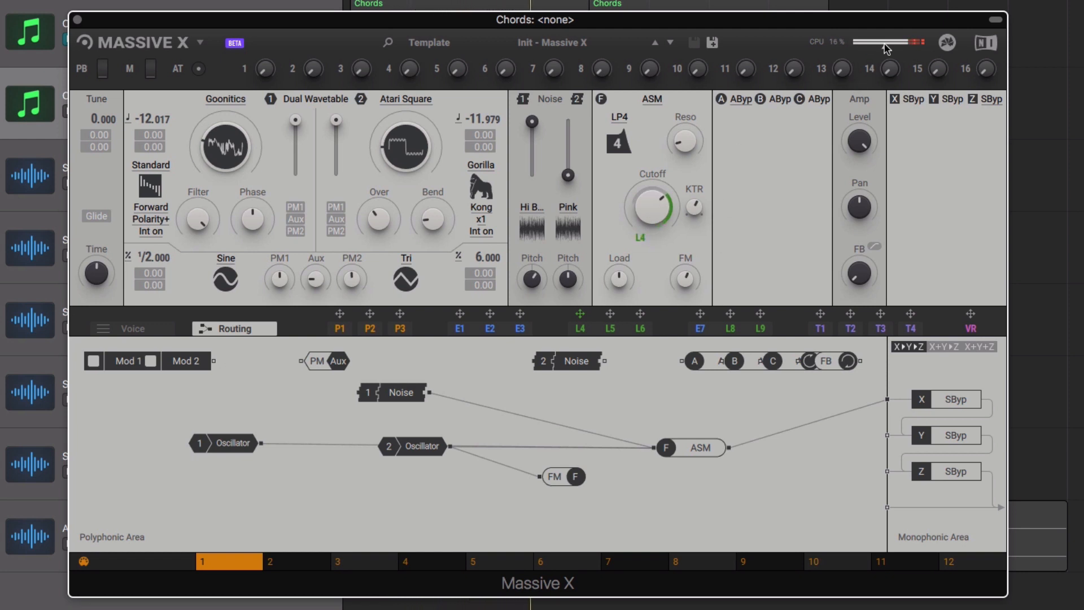
drag(878, 47, 873, 46)
- Set modulator 4's Switcher LFO to the sawtooth shape and its rate mode to Sync
click(582, 330)
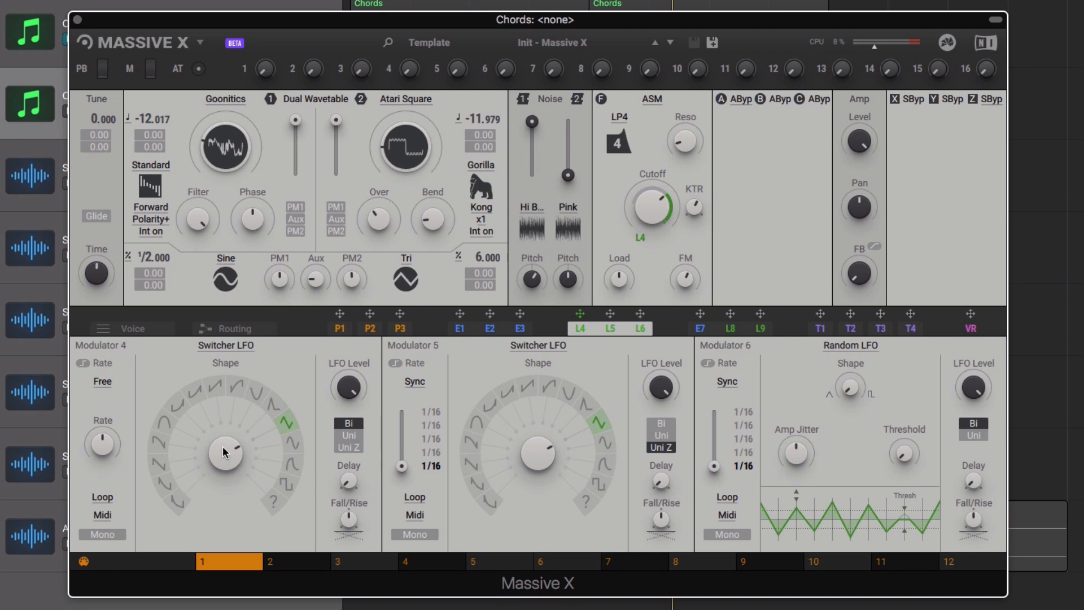
drag(224, 449, 225, 475)
click(103, 383)
click(92, 401)
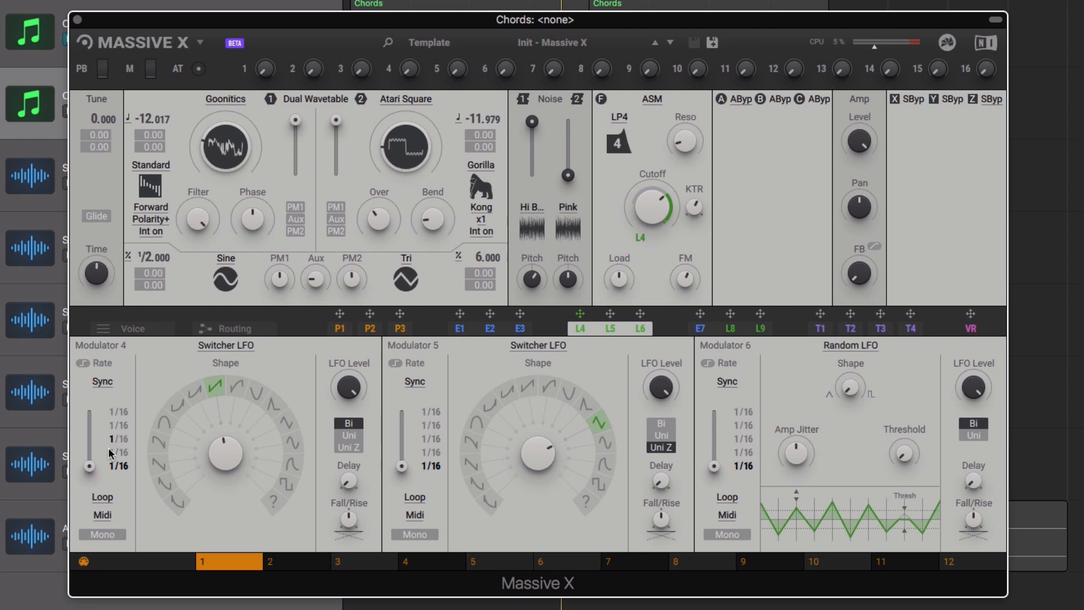
- During playback, set modulator 4's sync rate steps to 1/12, 1/4, 1/8, 2/12 and 1/4
click(31, 105)
key(space)
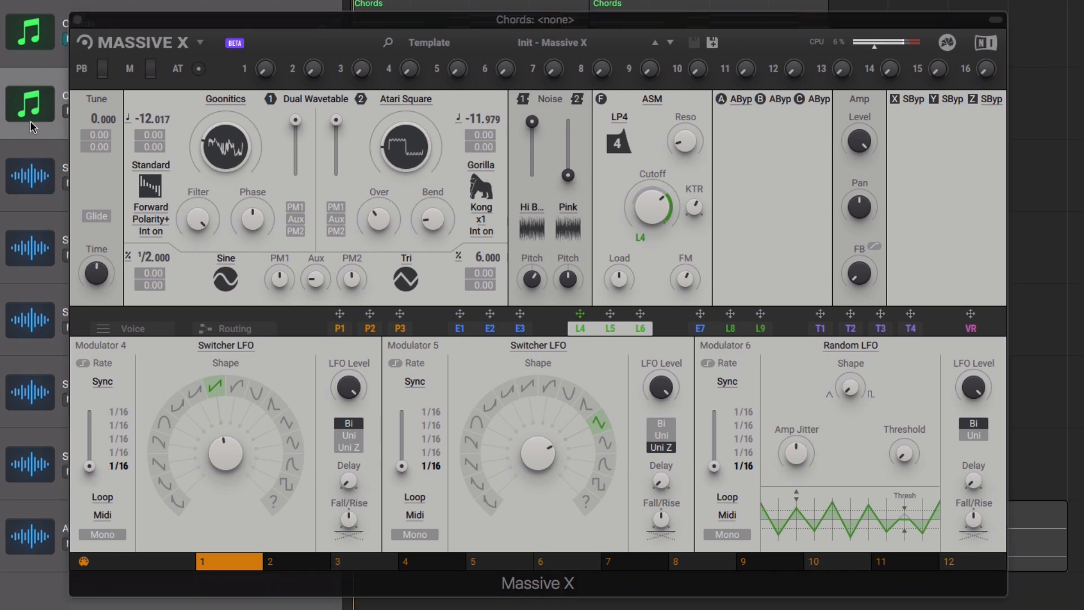
click(88, 471)
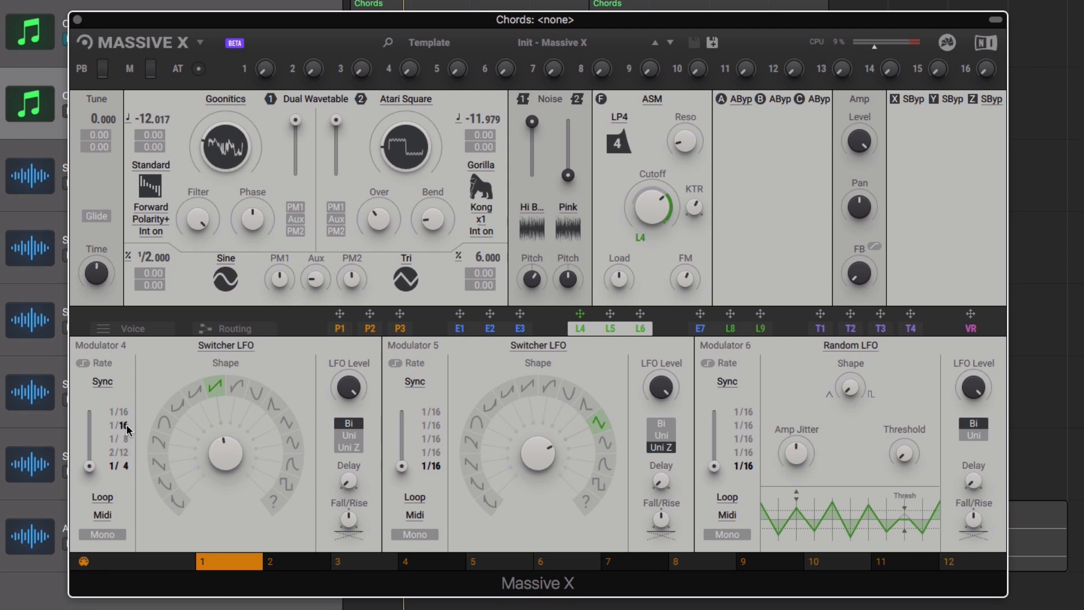
drag(119, 419, 123, 413)
mouse_move(90, 466)
mouse_down()
mouse_move(89, 412)
mouse_move(89, 466)
mouse_up()
- Set modulator 5's rate mode to Free and assign L5 to modulate modulator 4's sync rate
click(413, 382)
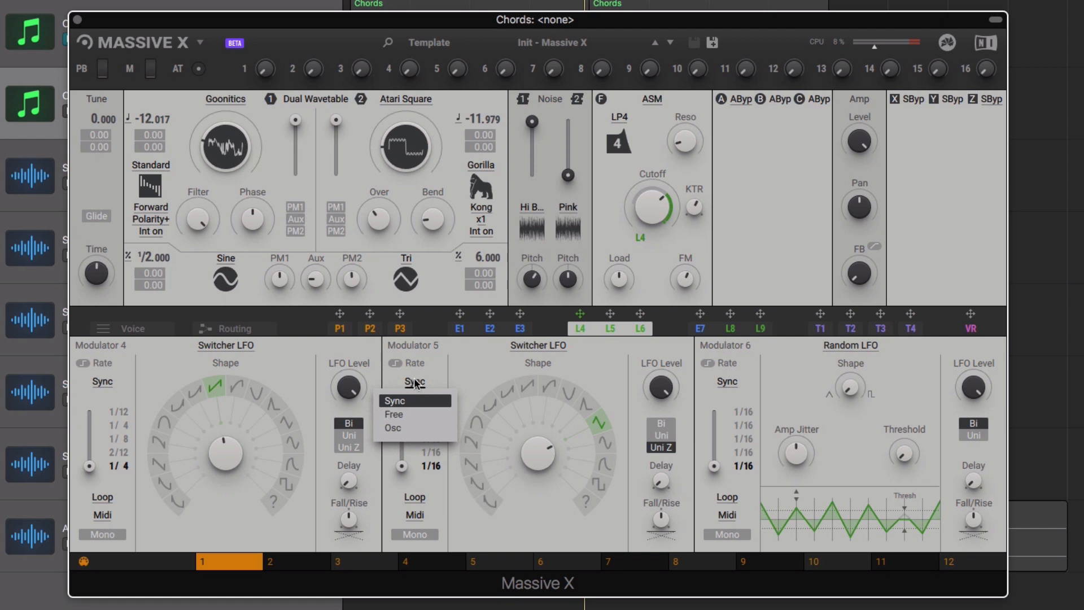
click(396, 412)
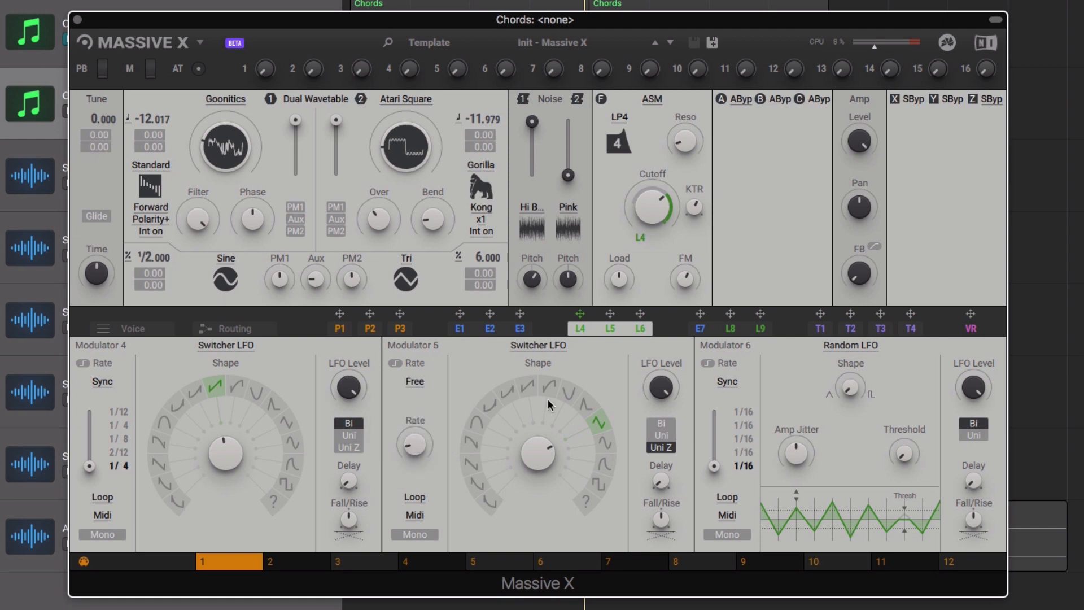
drag(610, 317, 89, 481)
drag(89, 479, 89, 424)
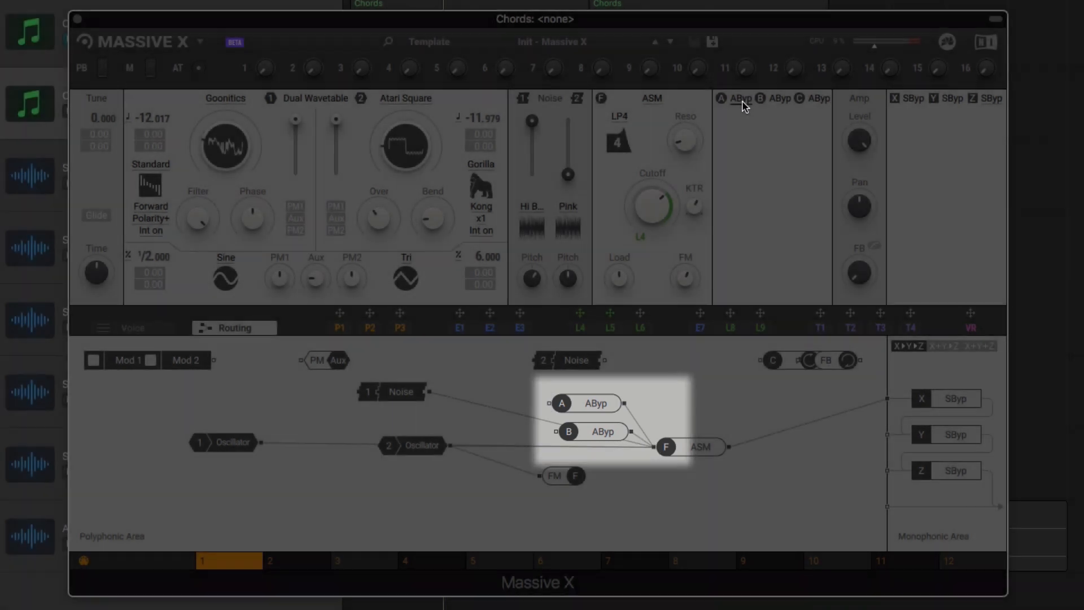
- Load the Insert oscillator into insert slot A and set its waveform to Pulse
click(742, 100)
click(751, 209)
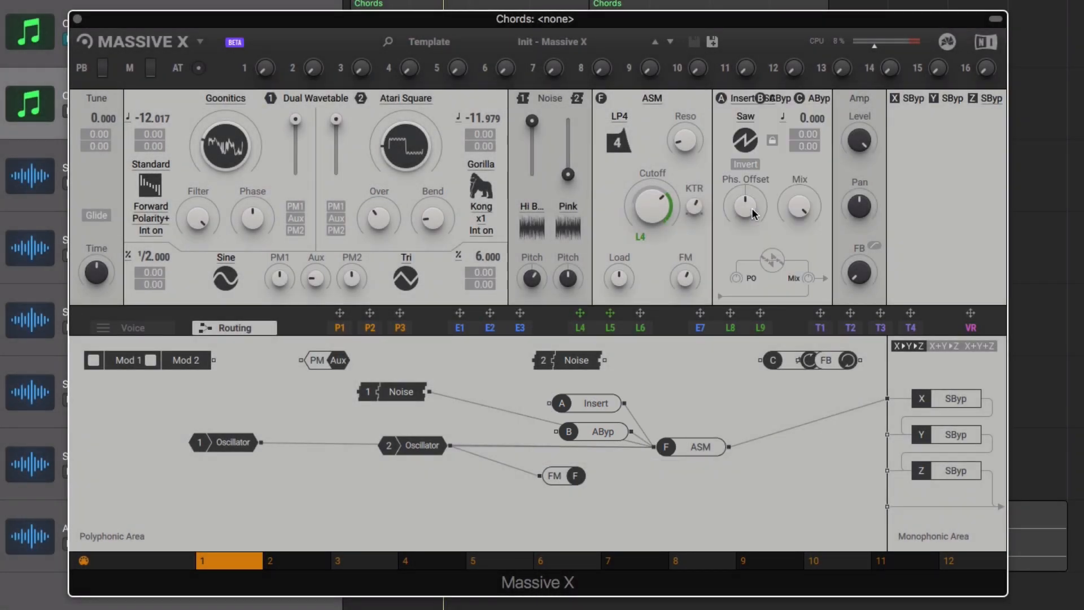
click(744, 118)
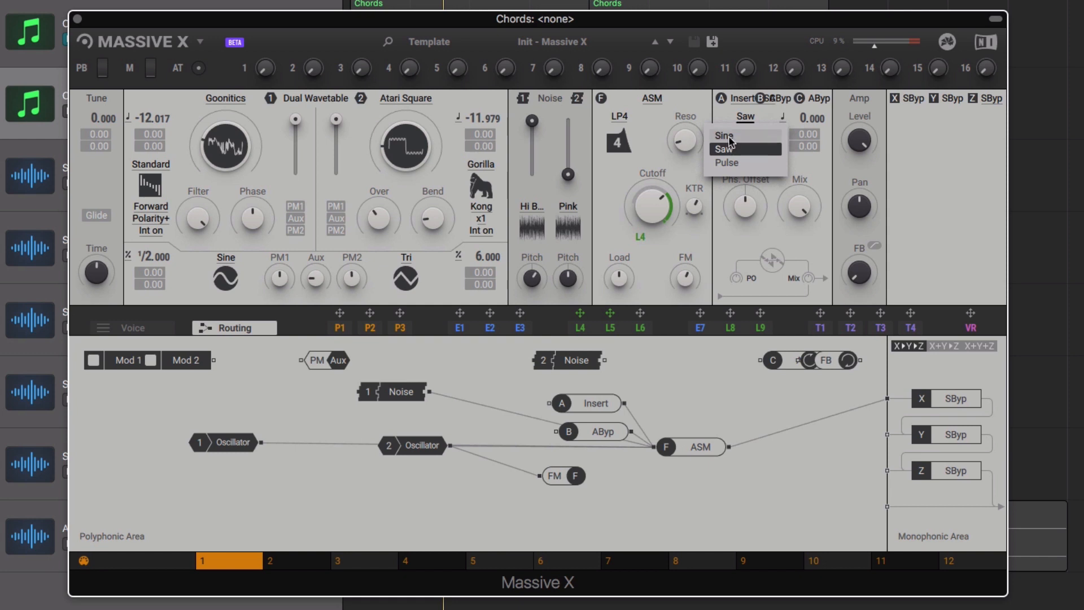
click(732, 155)
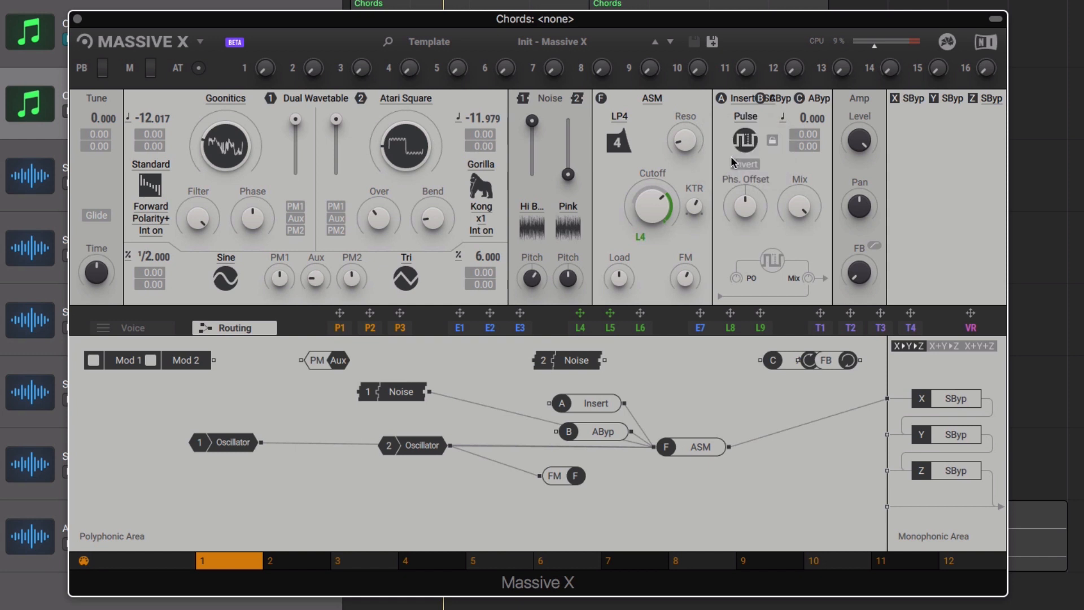
- Play the chords, set insert A's pitch to 7 and slightly lower its phase offset
click(21, 115)
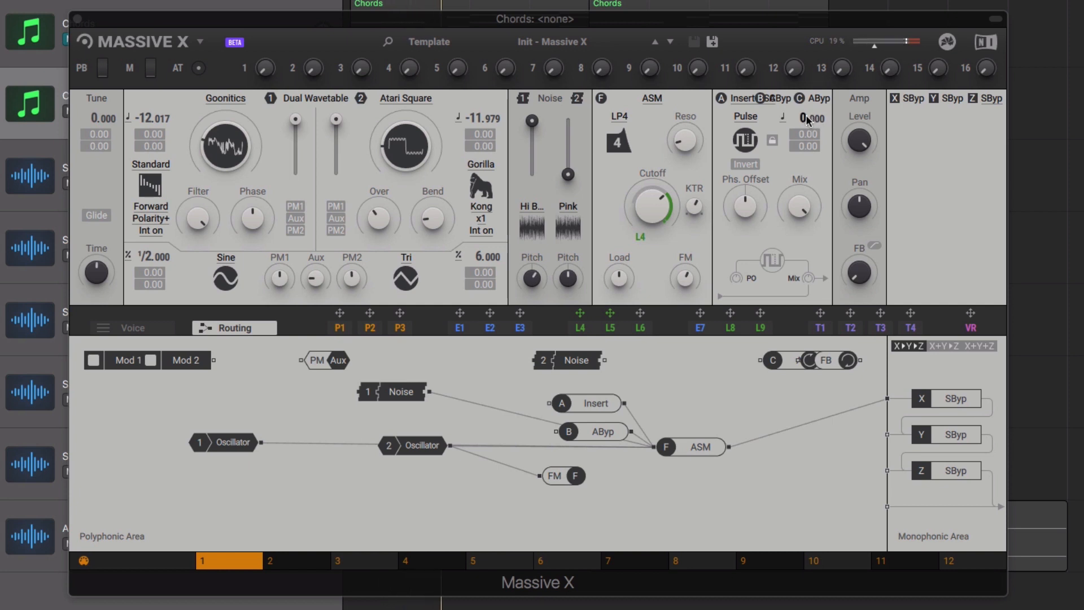
drag(806, 118, 806, 91)
mouse_move(746, 208)
mouse_down()
mouse_move(746, 189)
mouse_move(746, 207)
mouse_up()
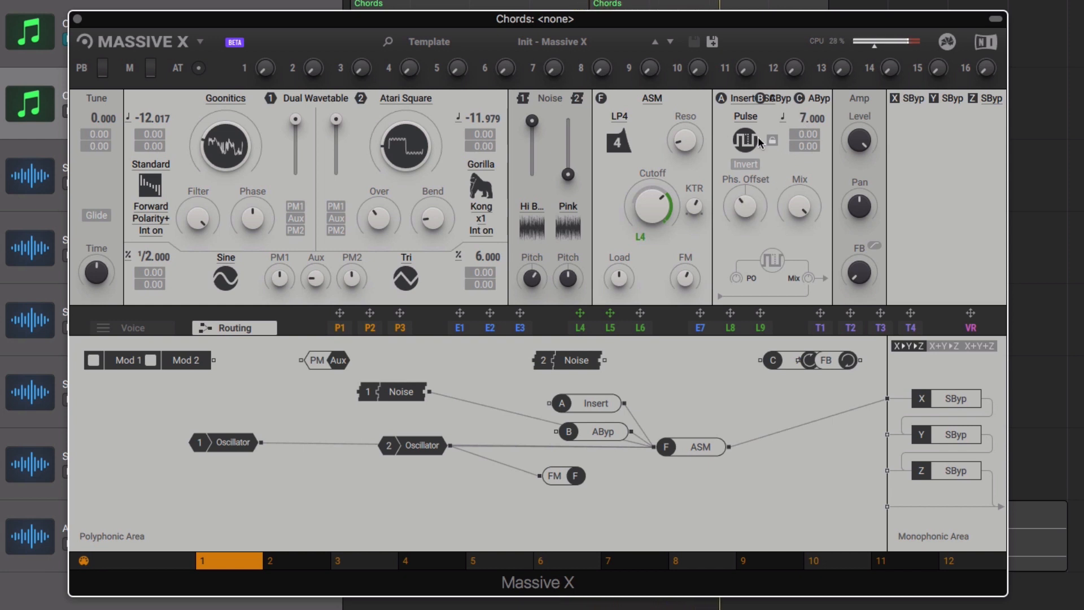
- Load the Insert oscillator into insert slot B, with its pitch at -12 and the phase offset slightly lowered
click(777, 98)
click(773, 98)
click(759, 210)
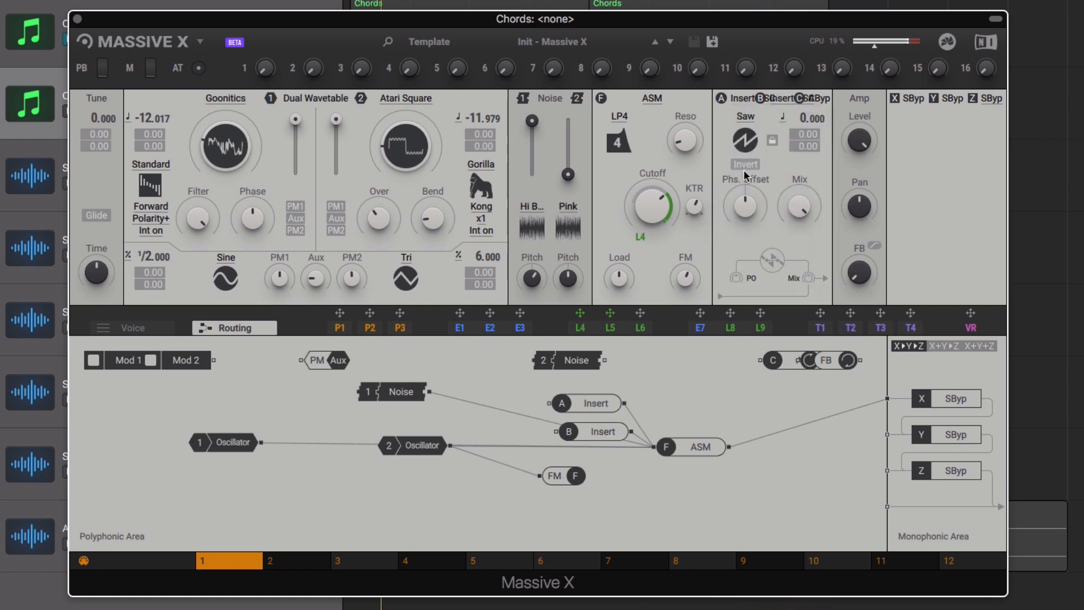
drag(804, 118, 803, 152)
drag(745, 206, 746, 215)
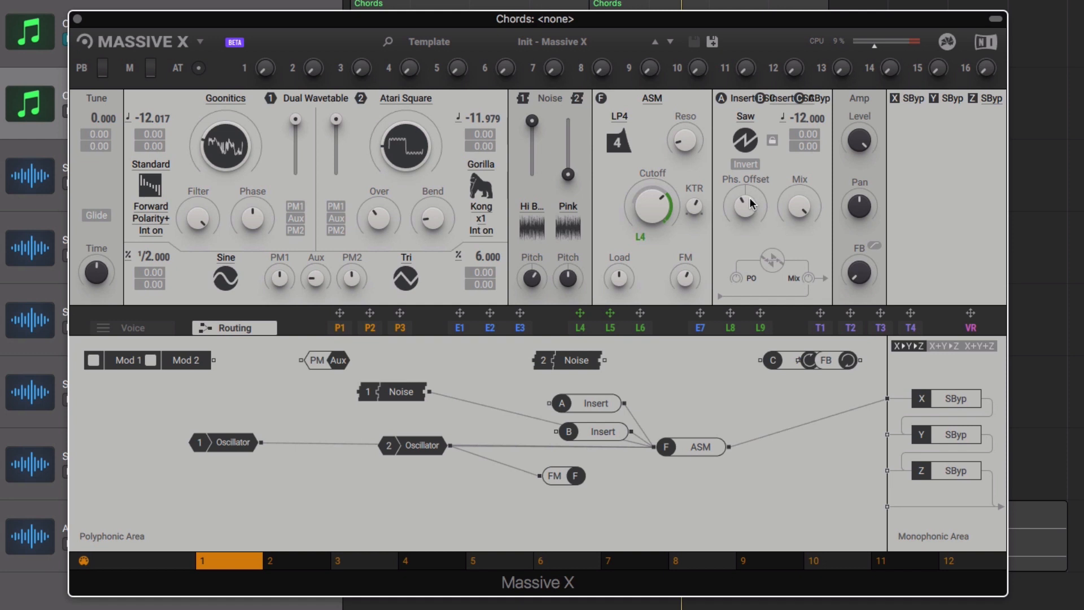
- Load StandardEQ into effect slot X and Reverb into effect slot Y, with the chords playing
click(913, 98)
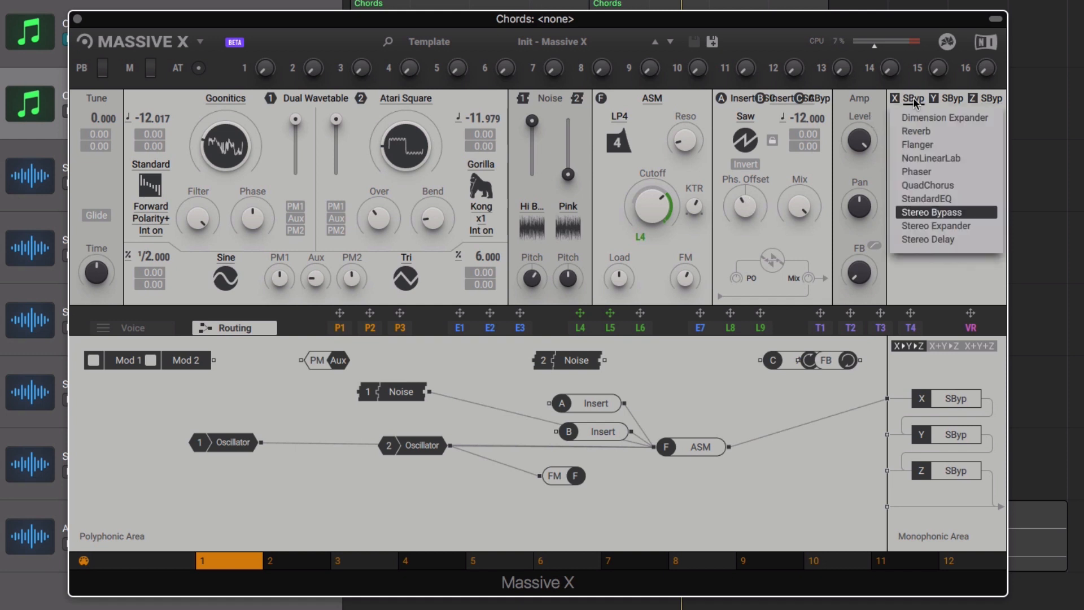
click(919, 200)
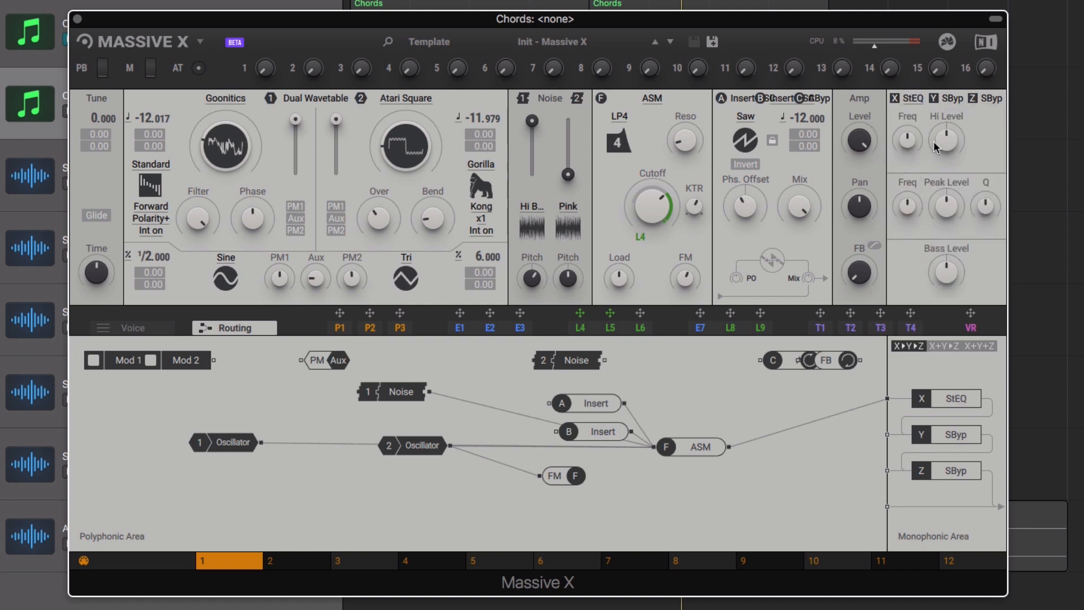
key(space)
click(947, 99)
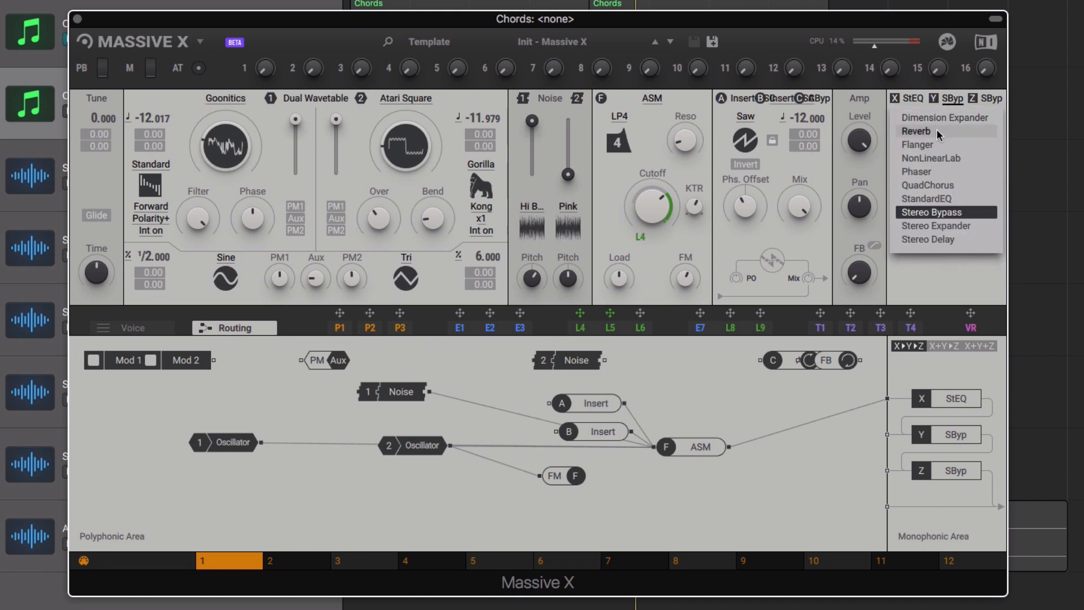
click(935, 131)
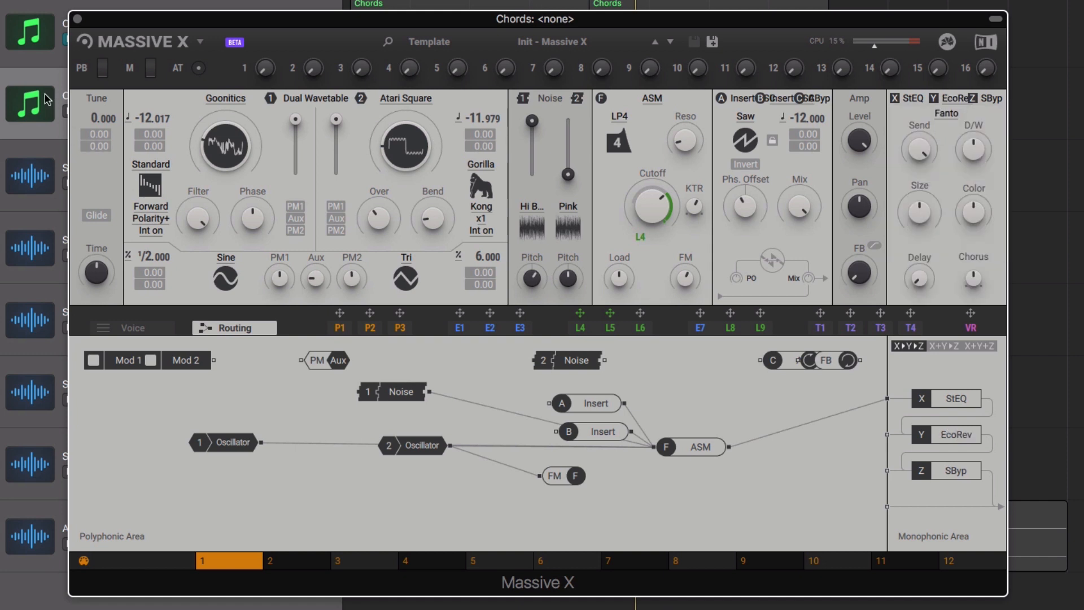
- Audition the Small Dense and Stage reverb types in slot Y, choose FX Woosh and try the reverb's size and color controls
click(935, 112)
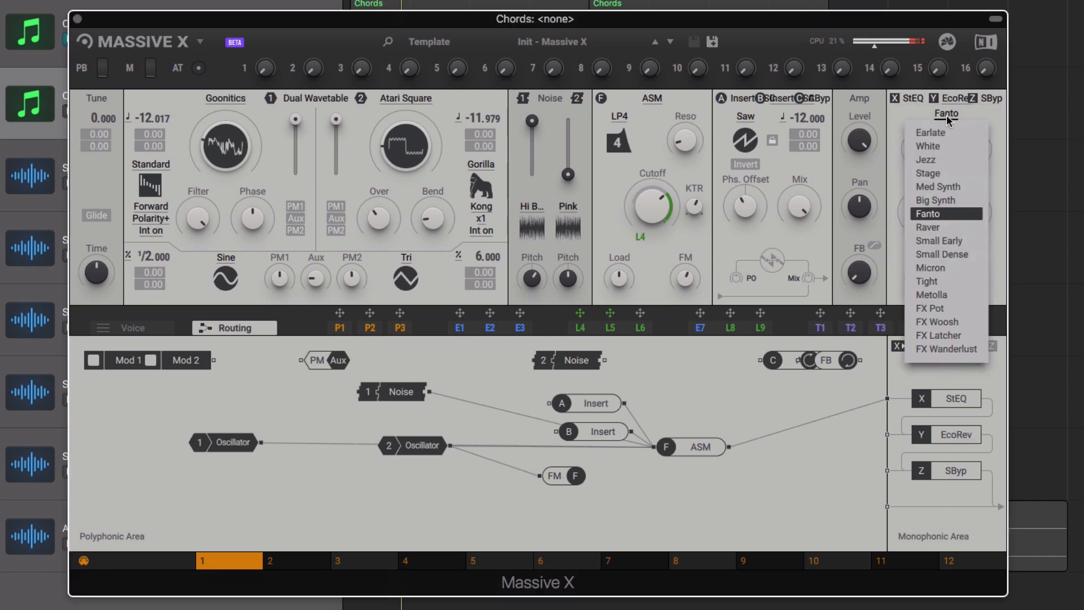
click(951, 247)
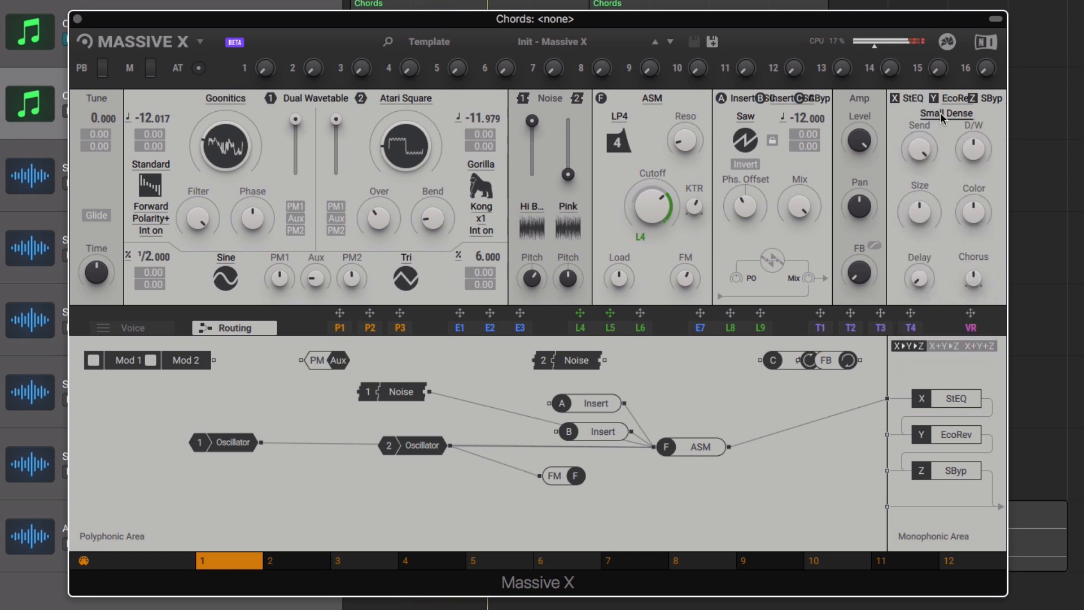
click(941, 113)
click(930, 171)
click(947, 113)
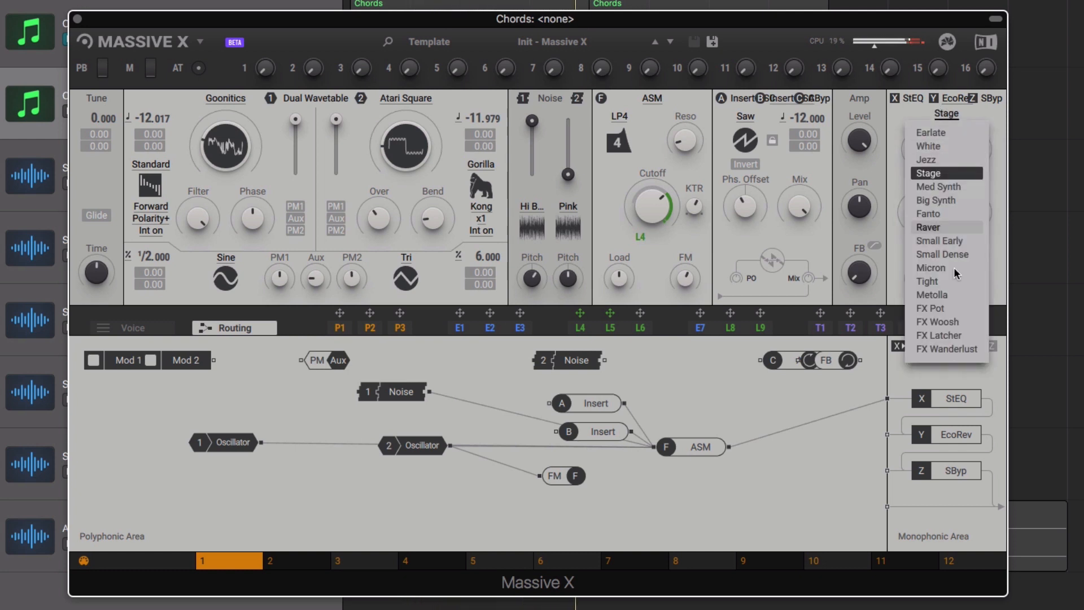
click(949, 322)
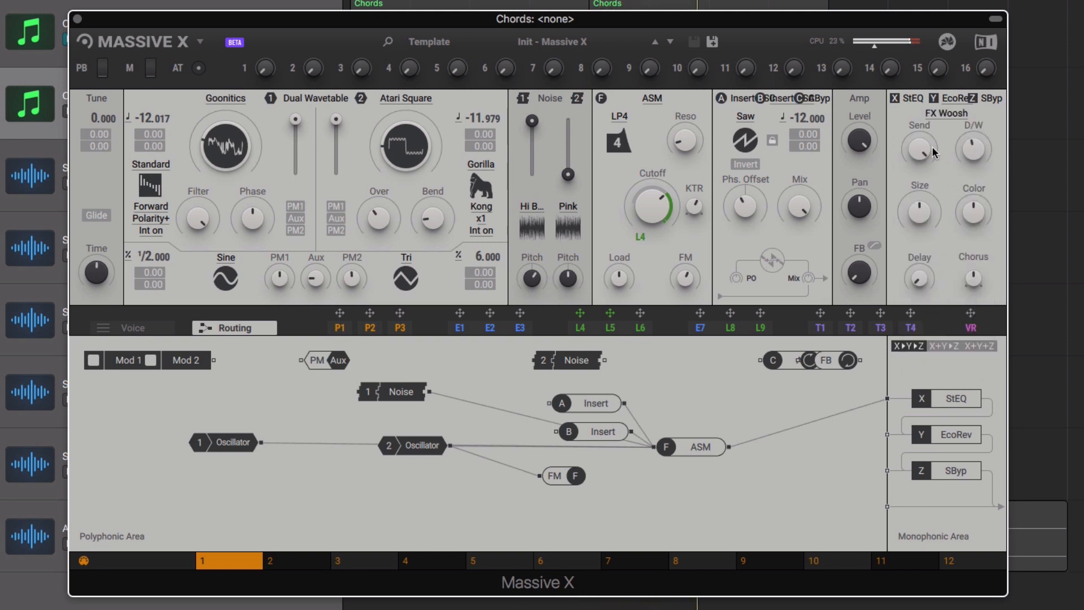
drag(918, 216, 974, 211)
- Load the Stereo Expander into effect slot Z, raise its amount and slightly lower its time
click(991, 98)
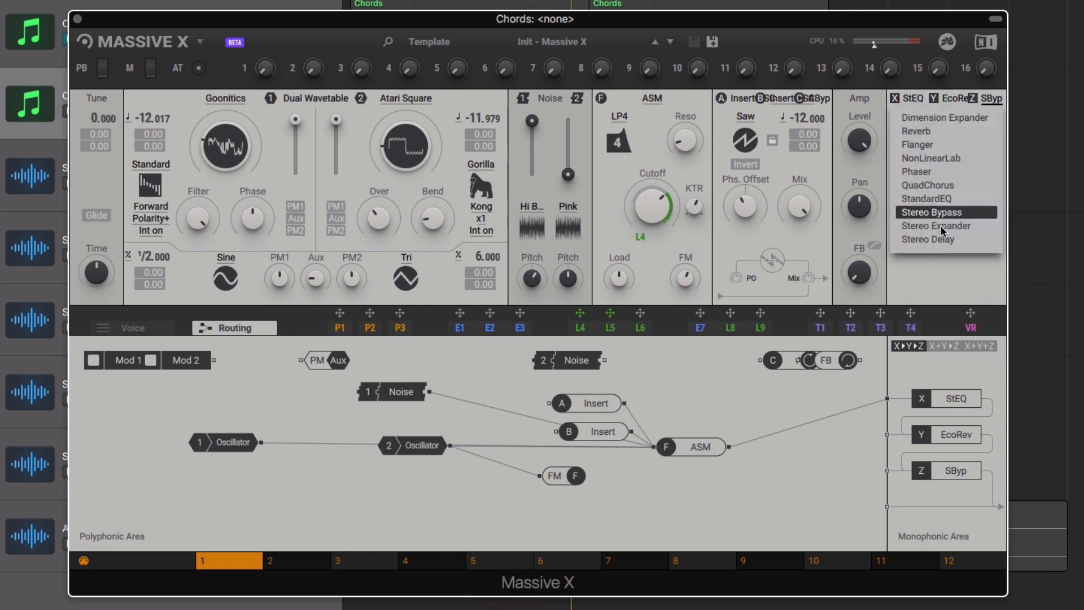
click(938, 225)
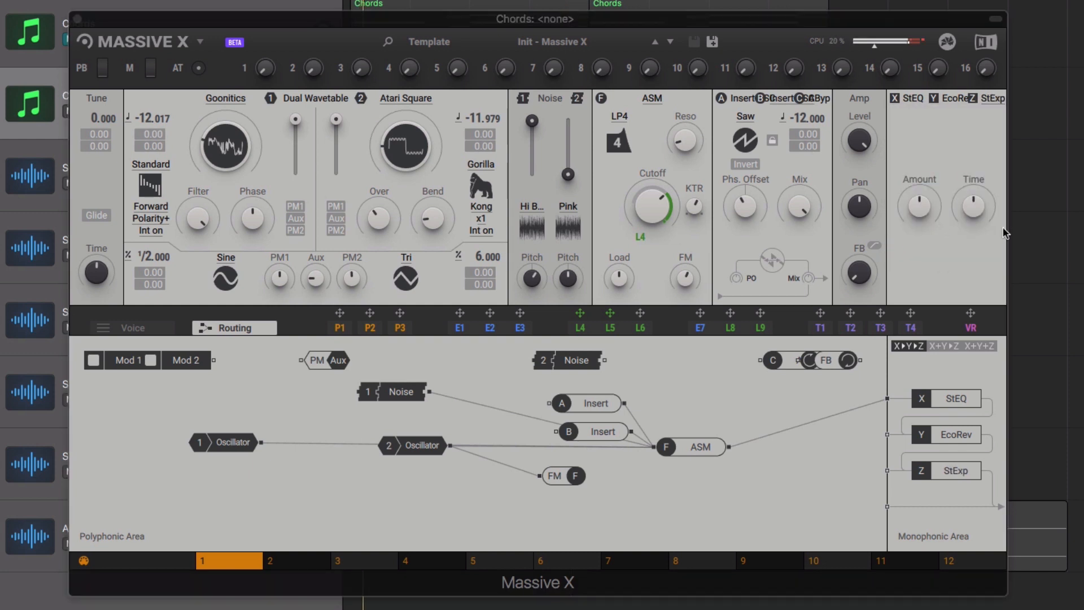
drag(923, 208, 976, 211)
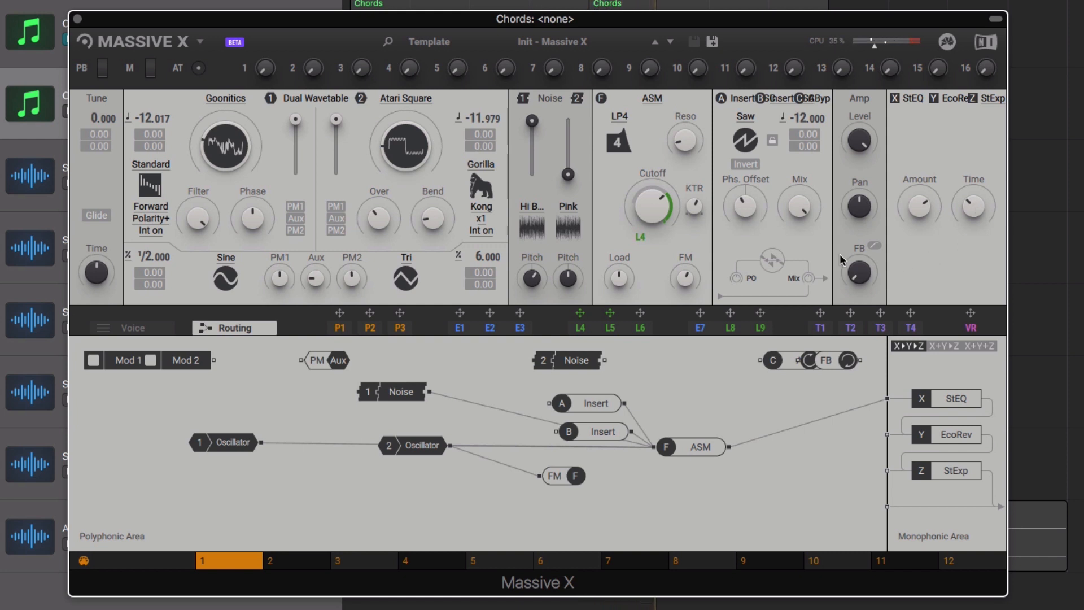
- Assign L5 to modulate modulator 4's LFO shape, with a negative modulation amount
click(575, 326)
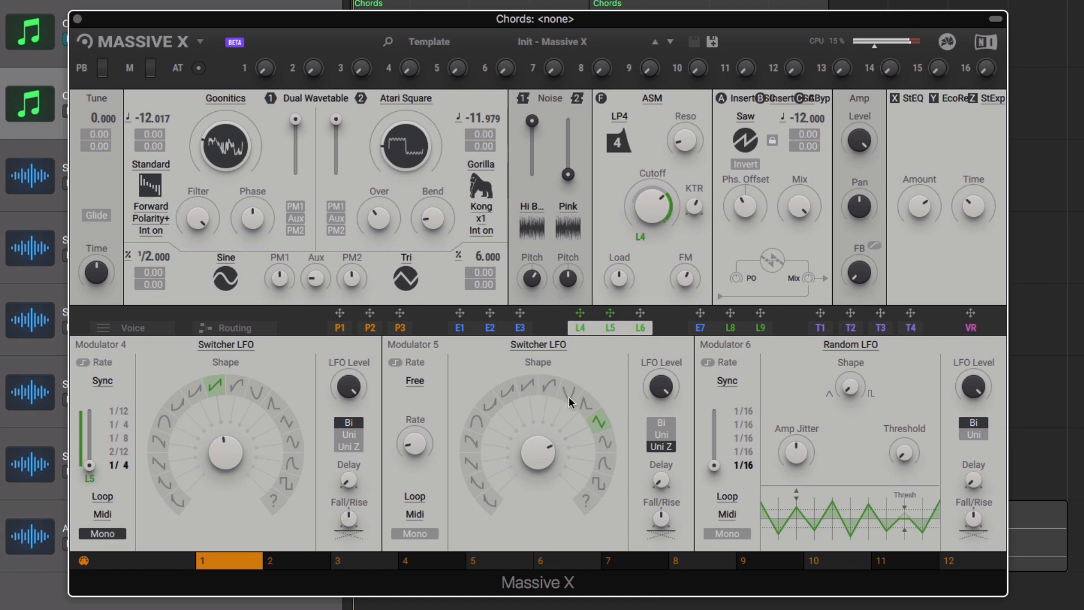
drag(610, 312, 213, 491)
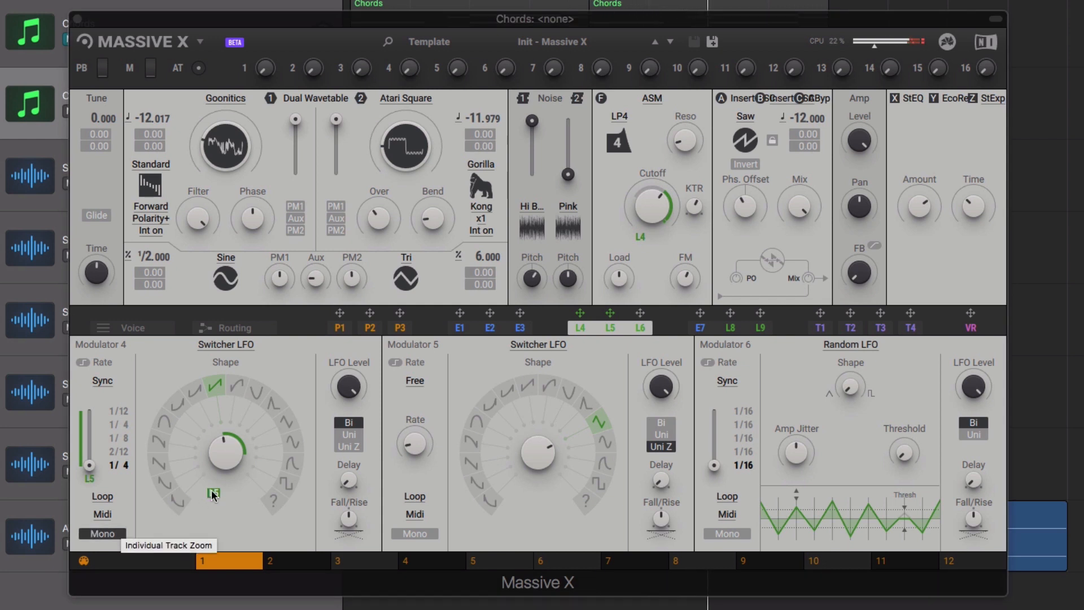
drag(214, 493, 213, 502)
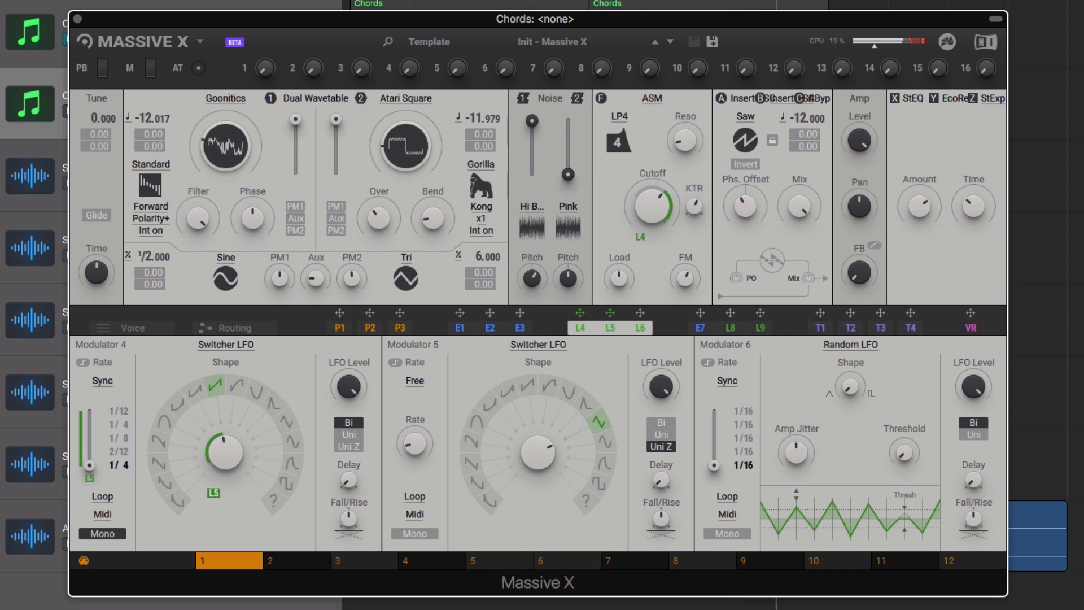